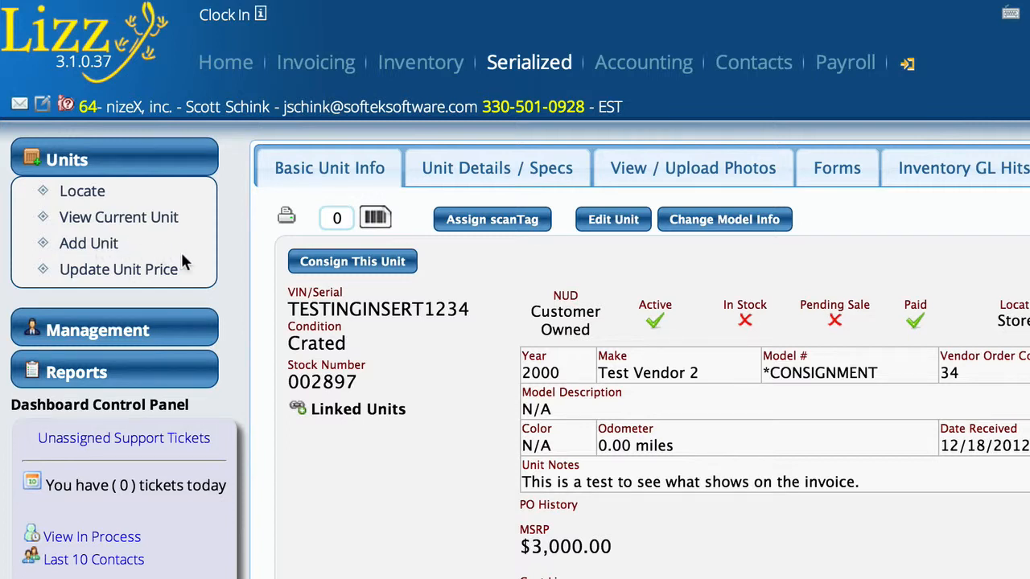
Locate the customer-owned 2000 Test Vendor 2 *CONSIGNMENT ATV in the fourth result row, open it and consign it.
click(84, 193)
click(90, 193)
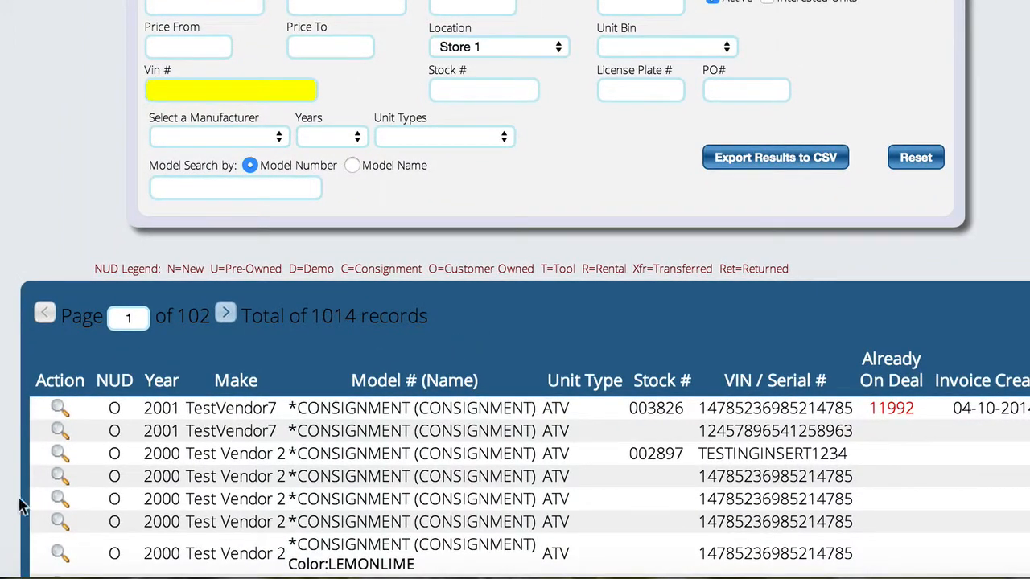
click(61, 480)
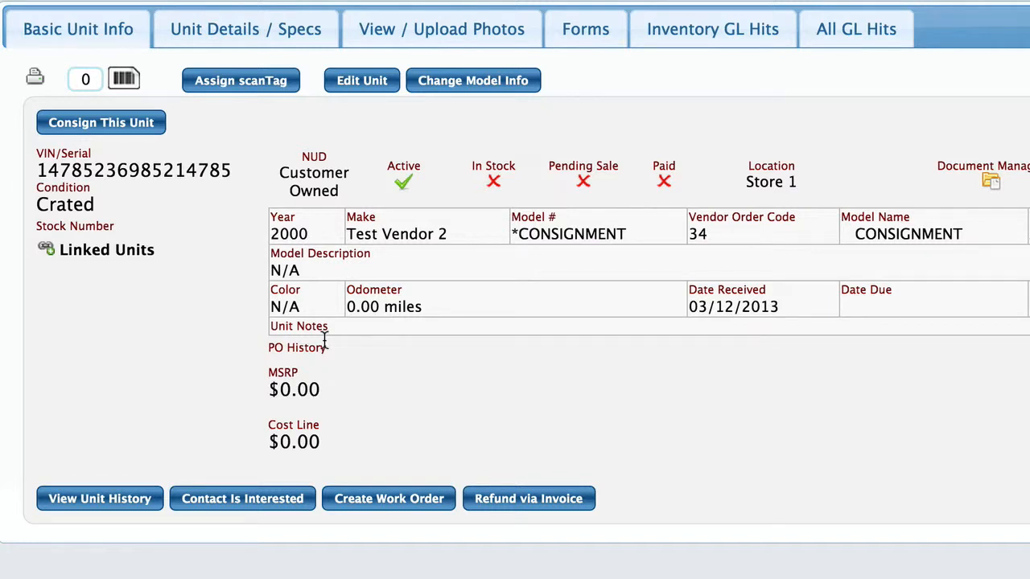
click(104, 125)
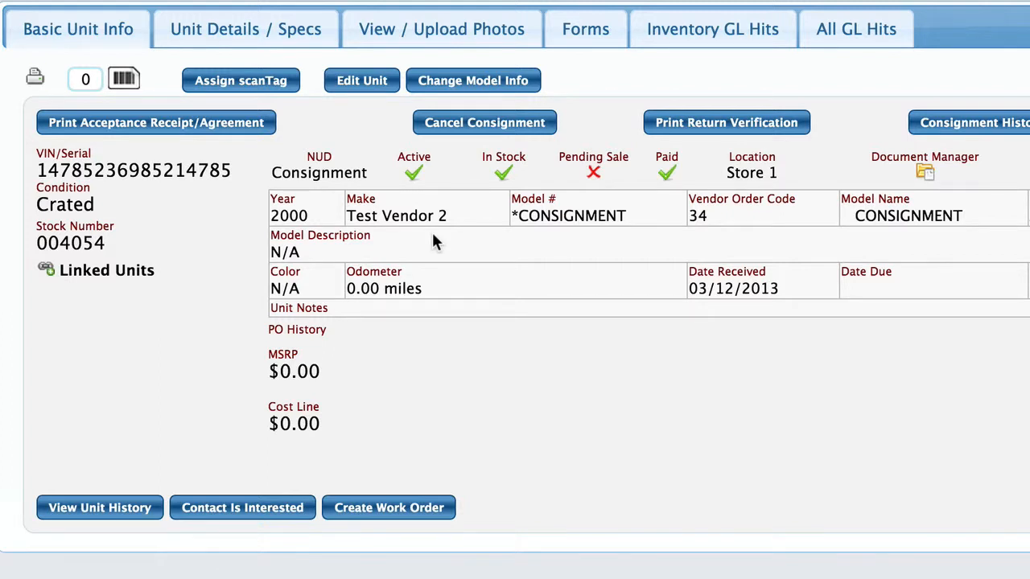
double_click(133, 166)
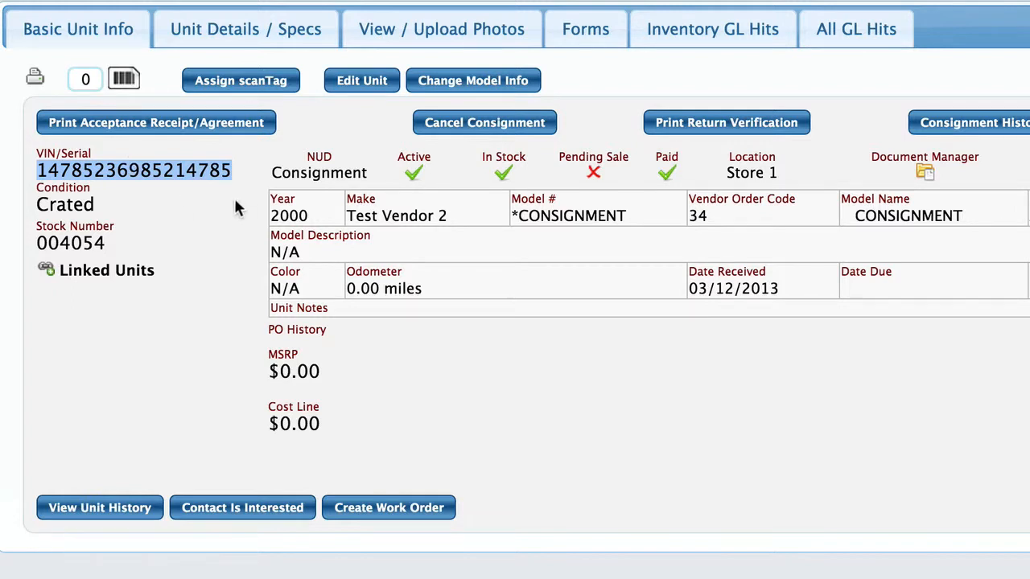
Edit the unit's consignment info, flagging Has Payoff and choosing Fixed Cost as the dealer fee type.
click(368, 82)
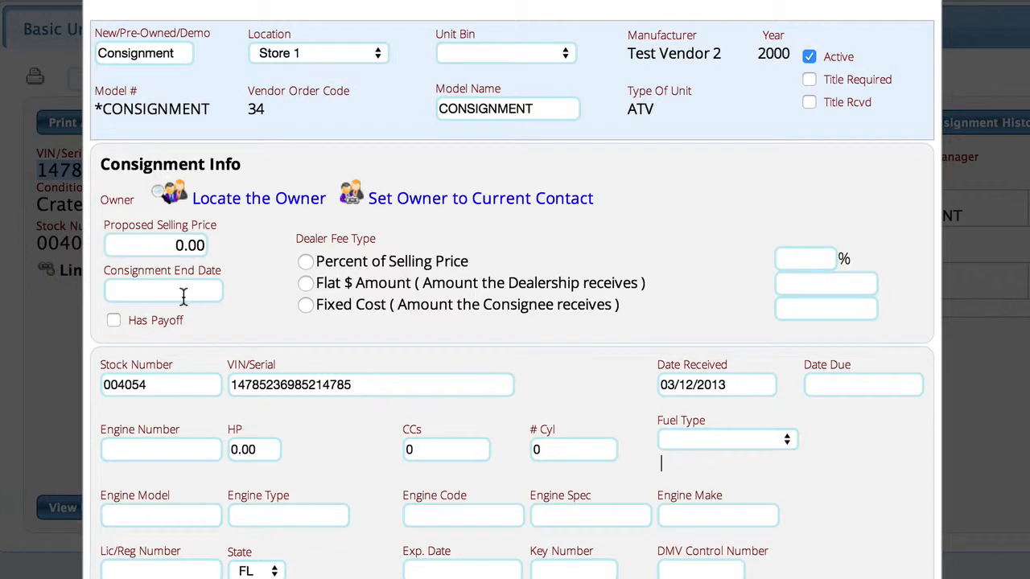
click(112, 321)
click(306, 263)
click(306, 283)
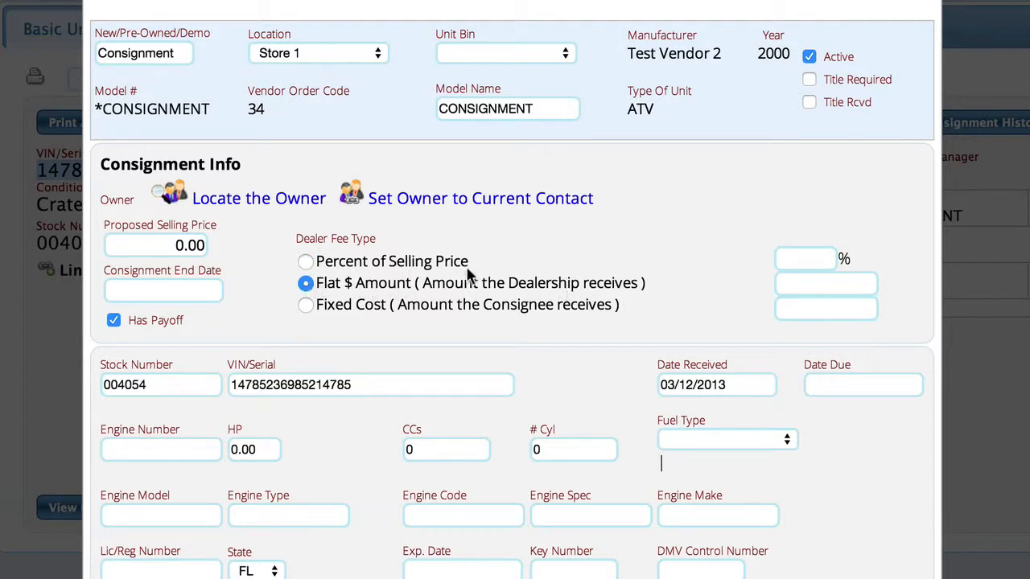
click(830, 284)
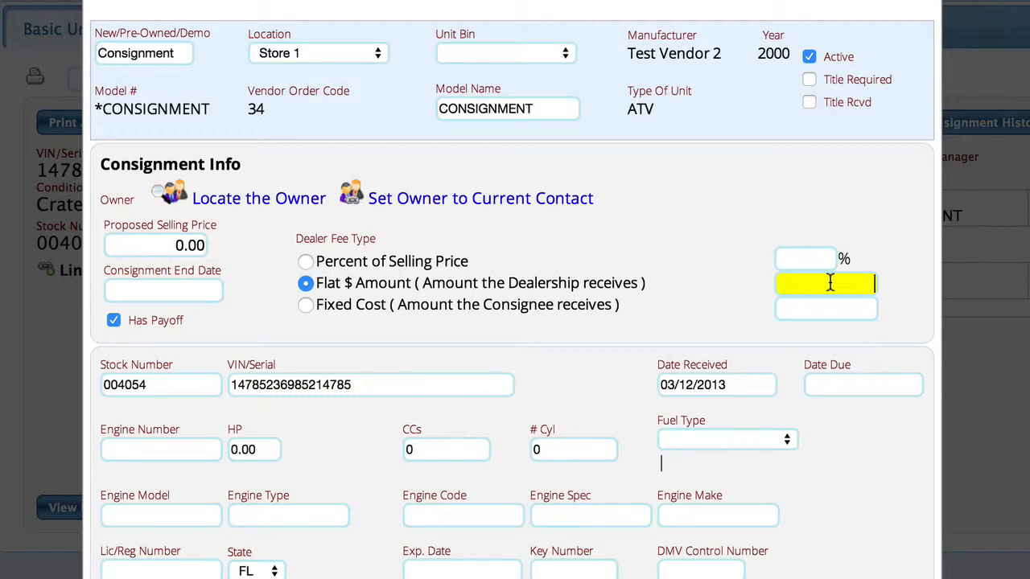
click(338, 306)
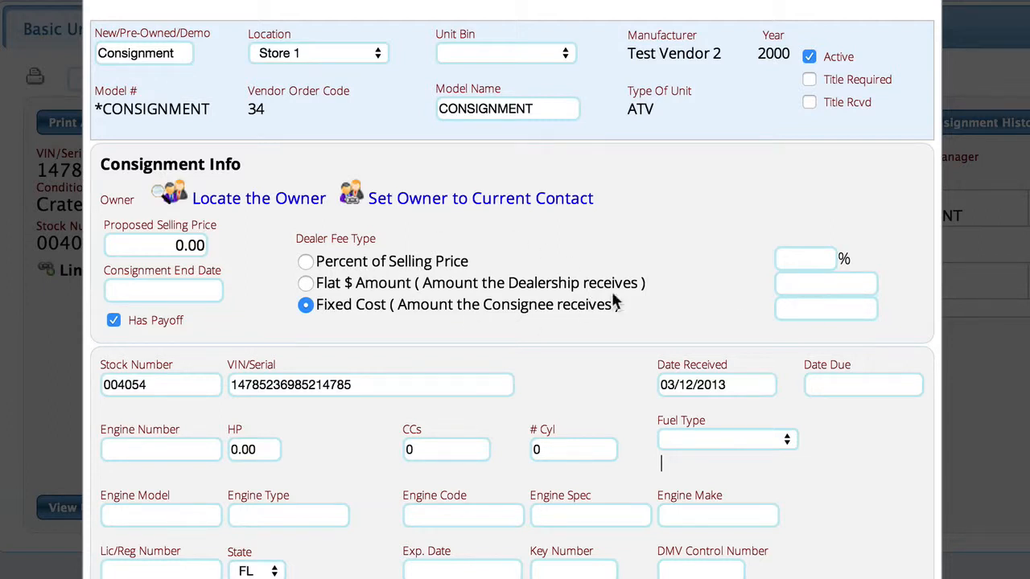
Set the proposed selling price to 10000 and the consignment end date to 02/28/2015.
drag(121, 245, 219, 251)
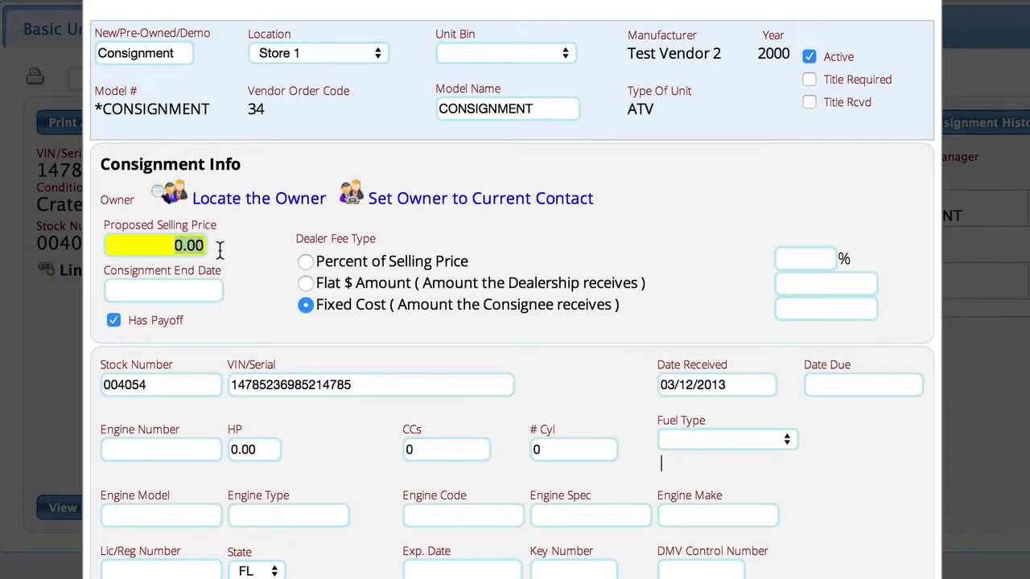
text(1000)
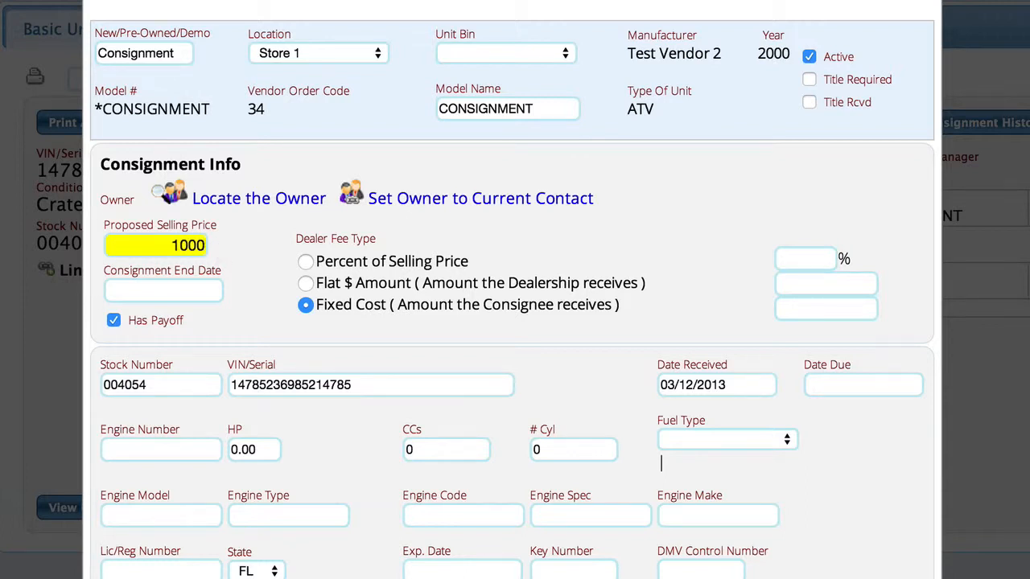
text(0)
click(180, 293)
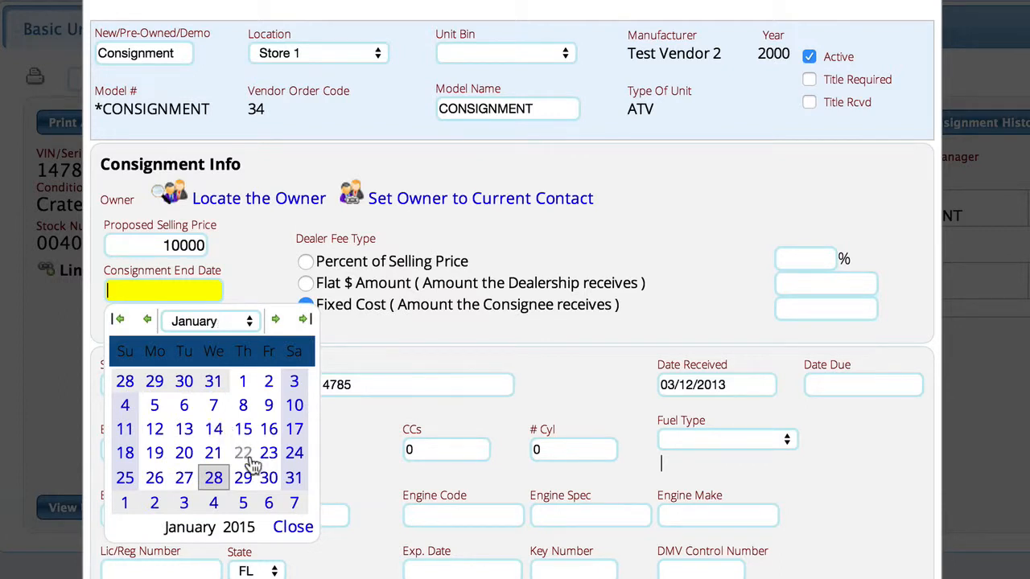
click(276, 320)
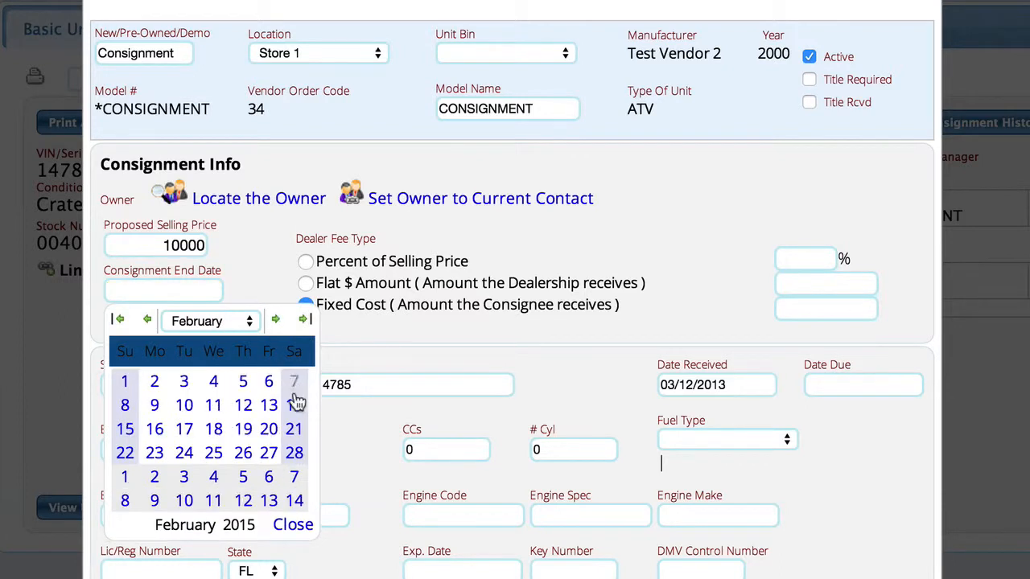
click(295, 454)
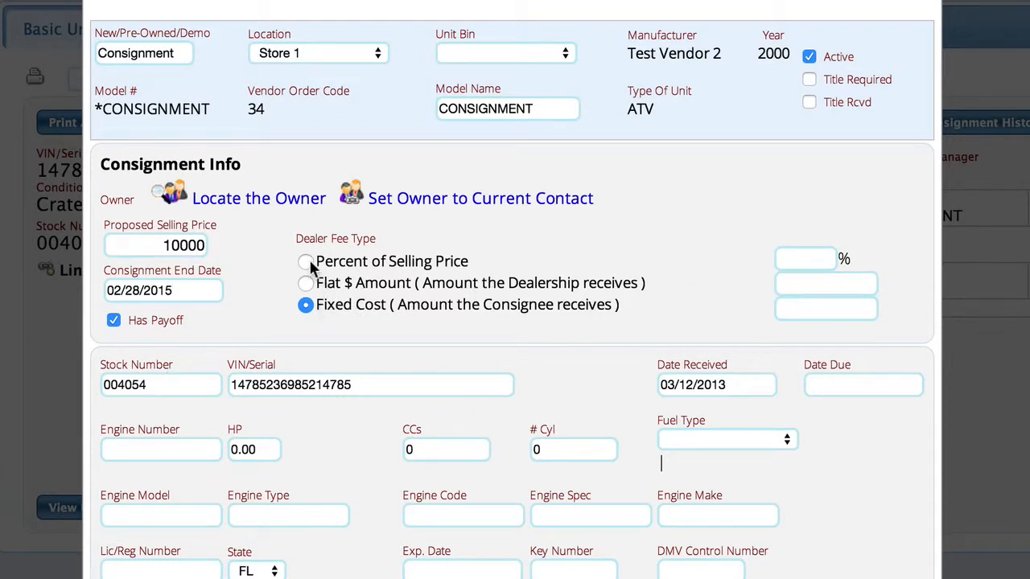
Set the Fixed Cost amount the consignee receives to 4500.
click(824, 309)
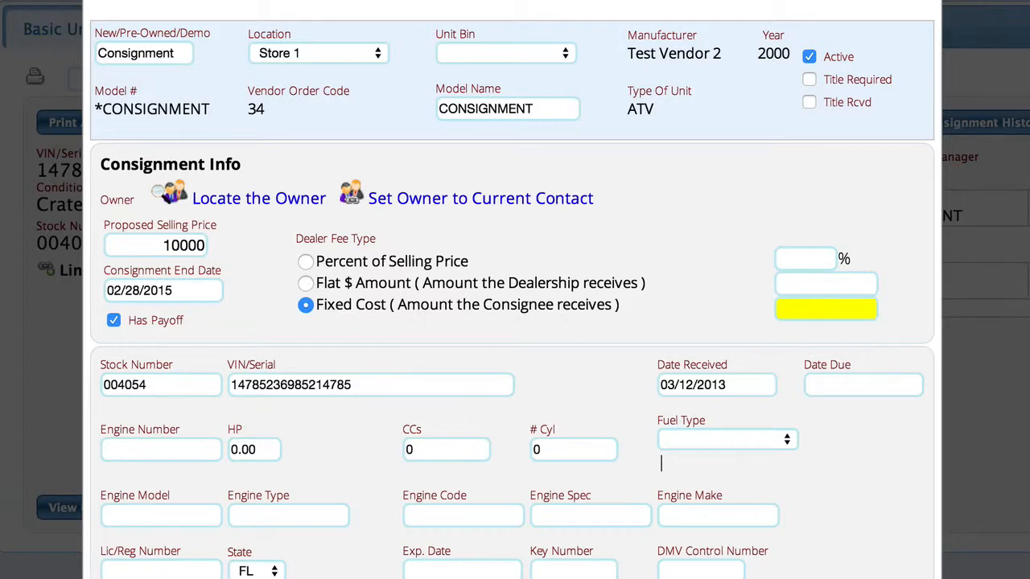
text(4500)
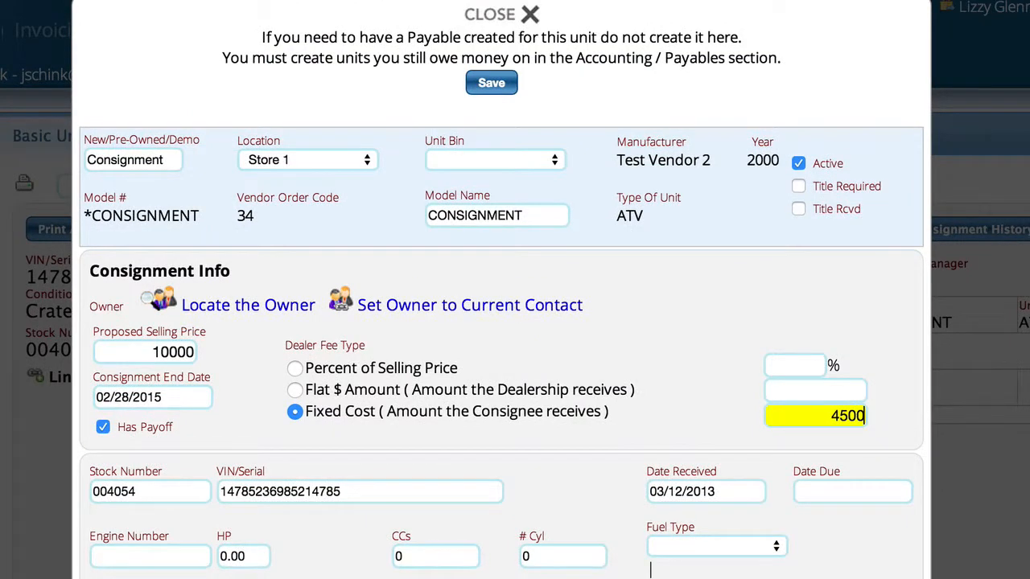
scroll(655, 317, down, 2)
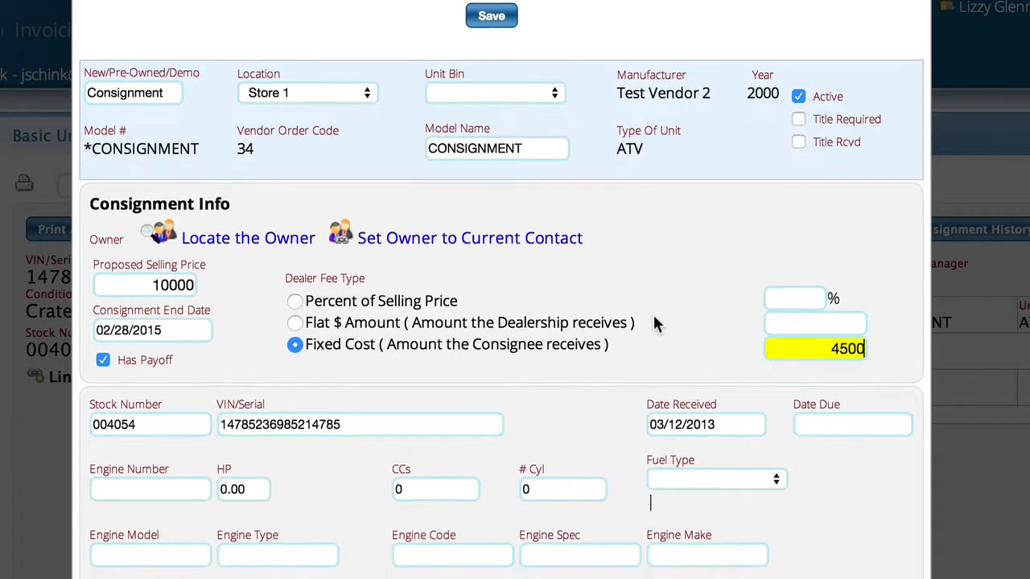
scroll(654, 317, up, 2)
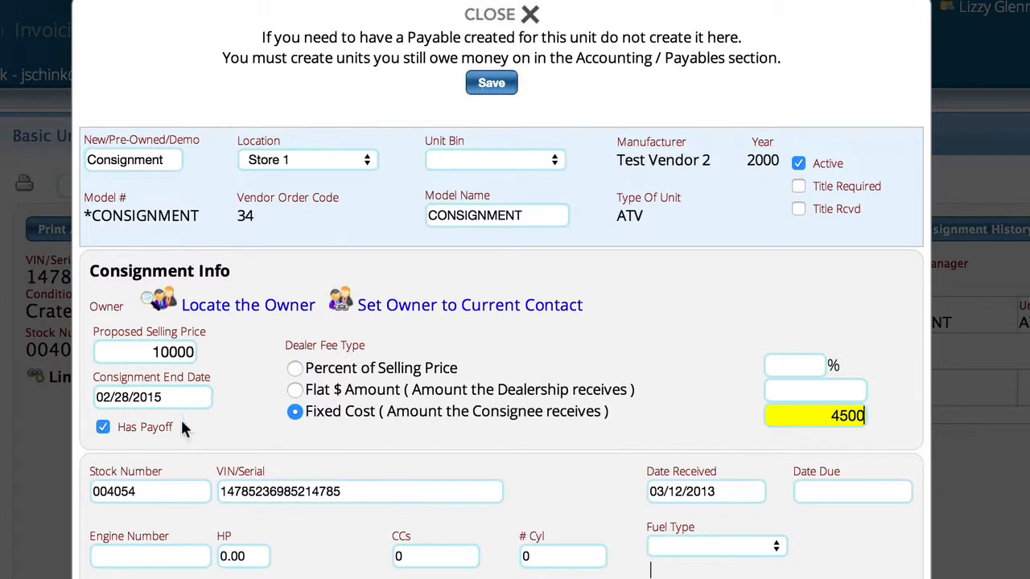
Clear the Has Payoff flag, save the unit and dismiss the resulting message.
click(103, 427)
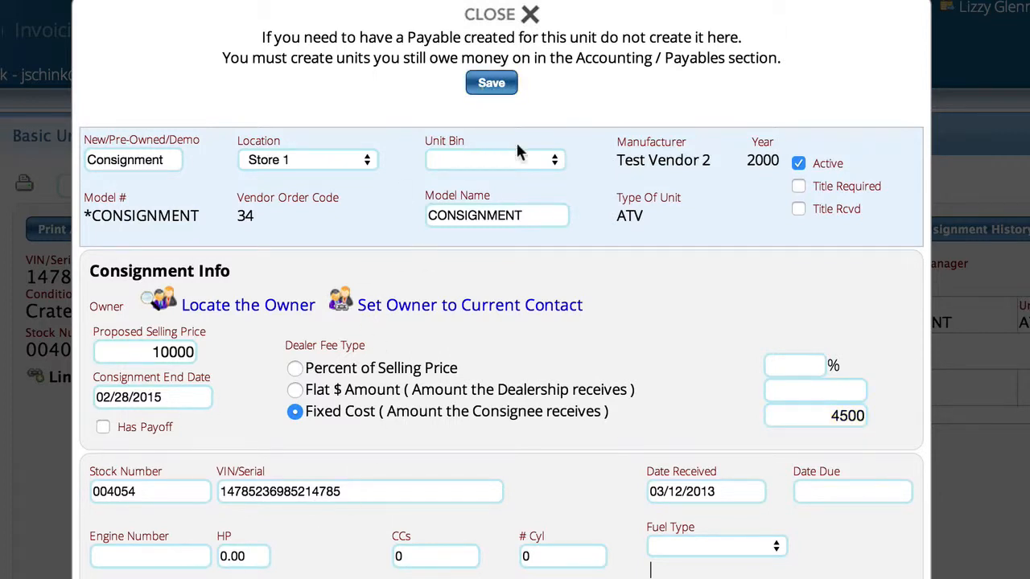
click(496, 85)
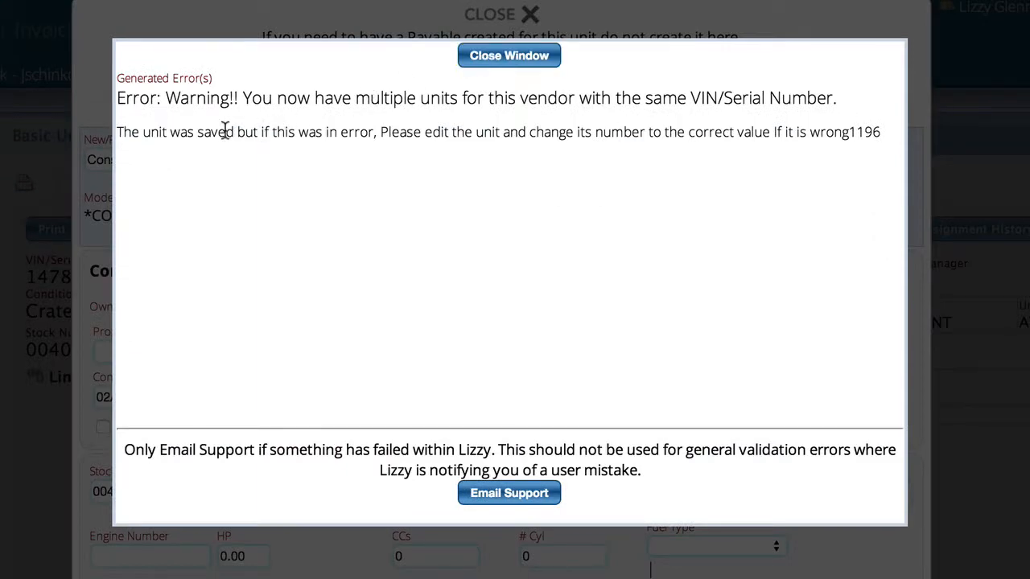
click(513, 60)
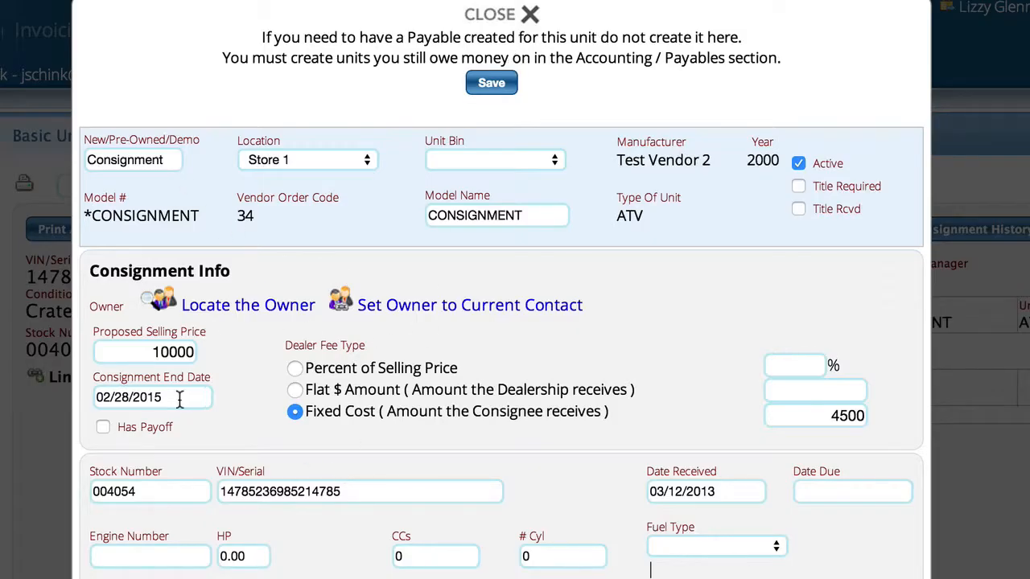
Replace the last two characters of the unit's VIN/Serial with GG and save the unit.
click(369, 492)
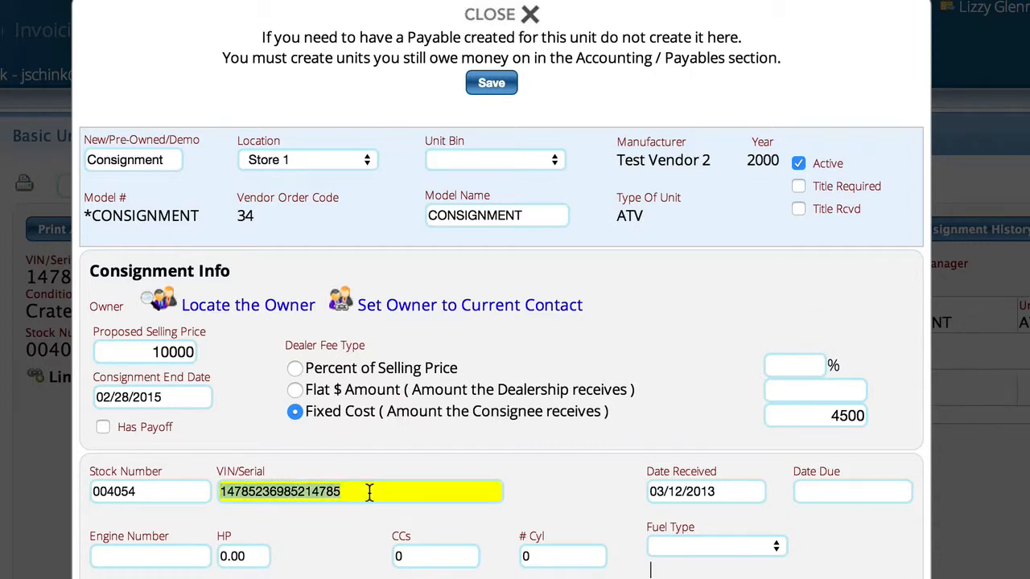
click(369, 491)
key(BackSpace)
key(BackSpace)
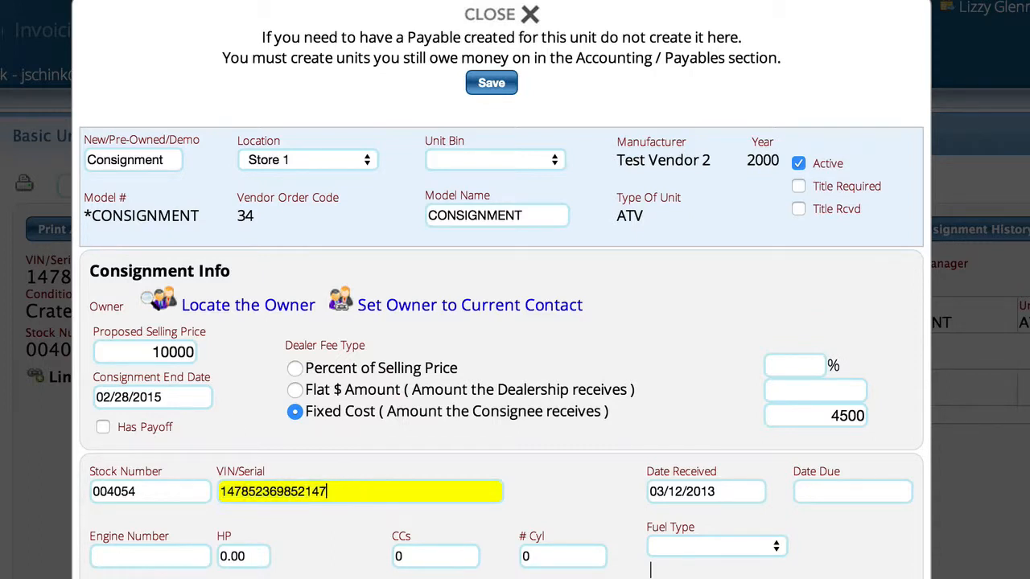
text(GG)
double_click(347, 492)
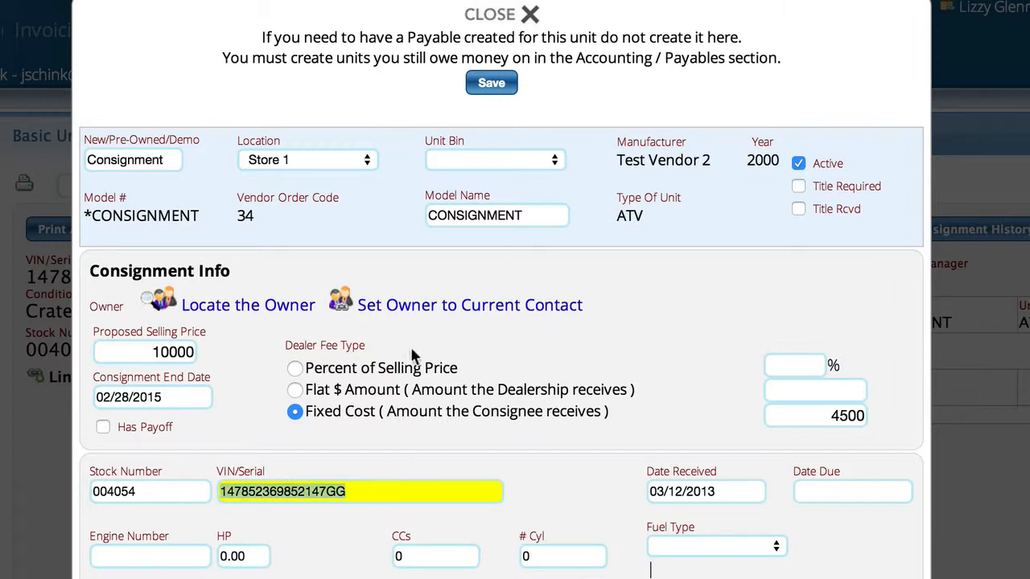
click(493, 85)
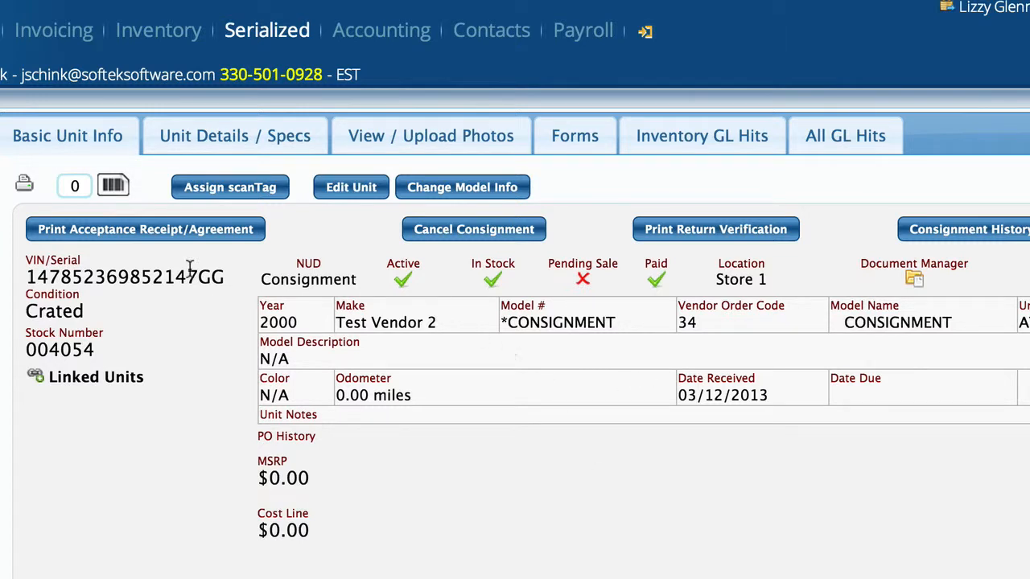
Edit the unit again, assign the current contact as its consignment owner and save.
click(359, 193)
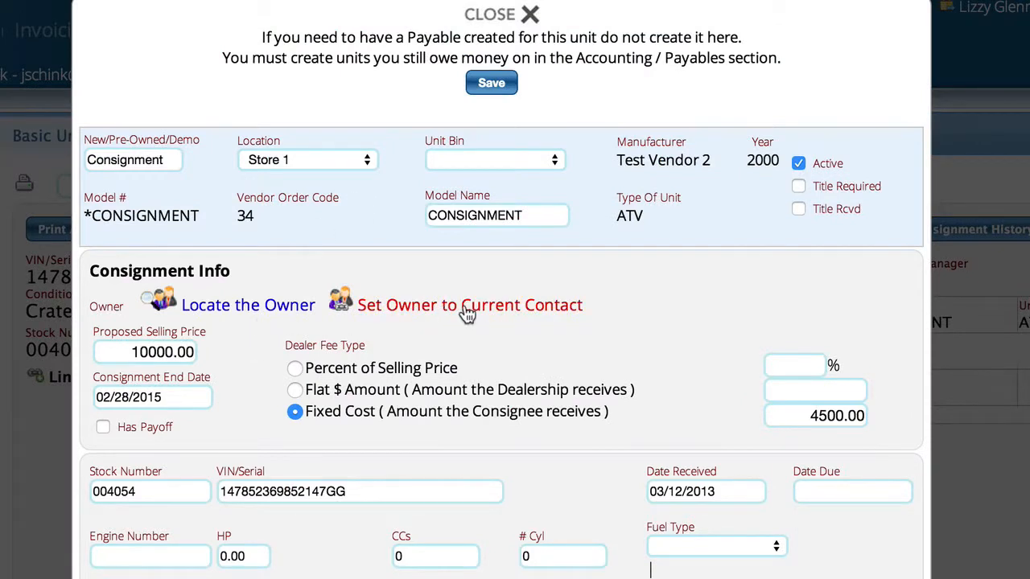
click(420, 313)
click(513, 82)
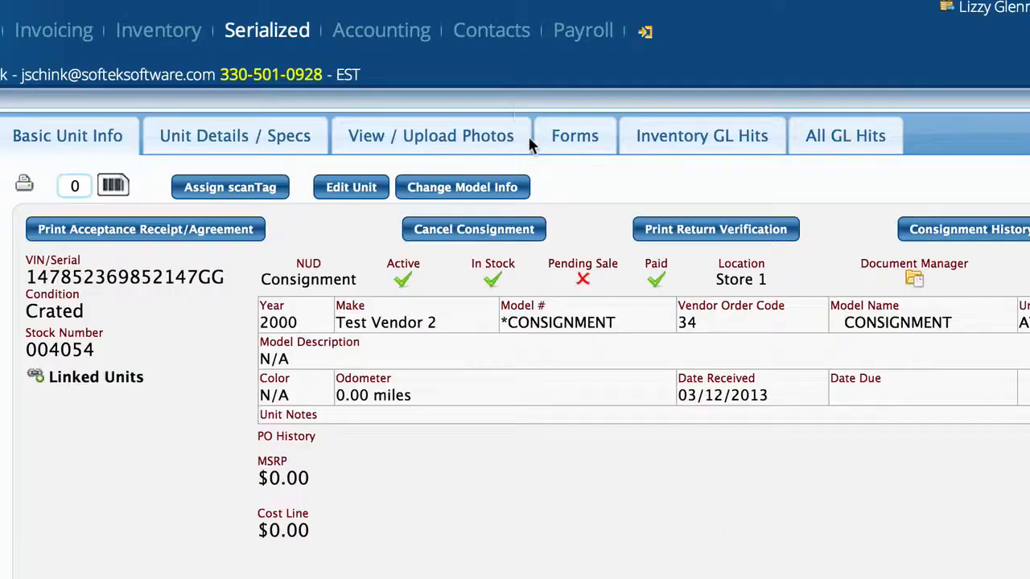